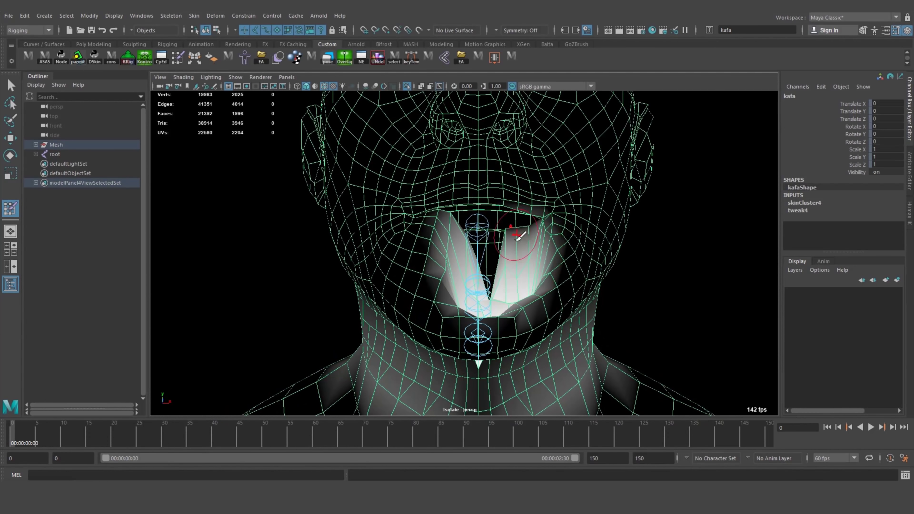
Step: Orbit to view the neck from the side and switch to the Move tool
mouse_move(389, 253)
alt+mouse_down()
mouse_move(387, 230)
mouse_move(449, 302)
mouse_move(426, 271)
mouse_move(302, 271)
mouse_move(413, 216)
alt+mouse_up()
key(w)
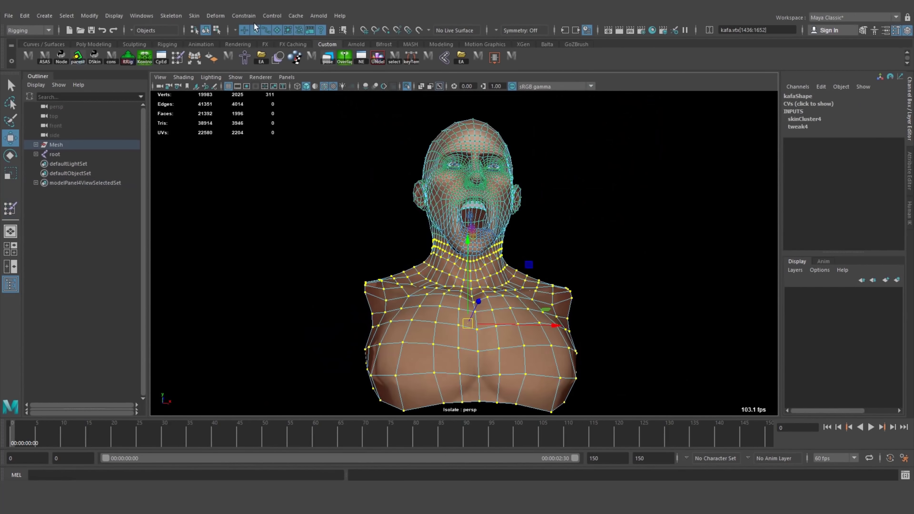
scroll(545, 137, up, 5)
Step: Reopen Paint Skin Weights on the head and orbit in close under the chin
click(194, 16)
click(251, 93)
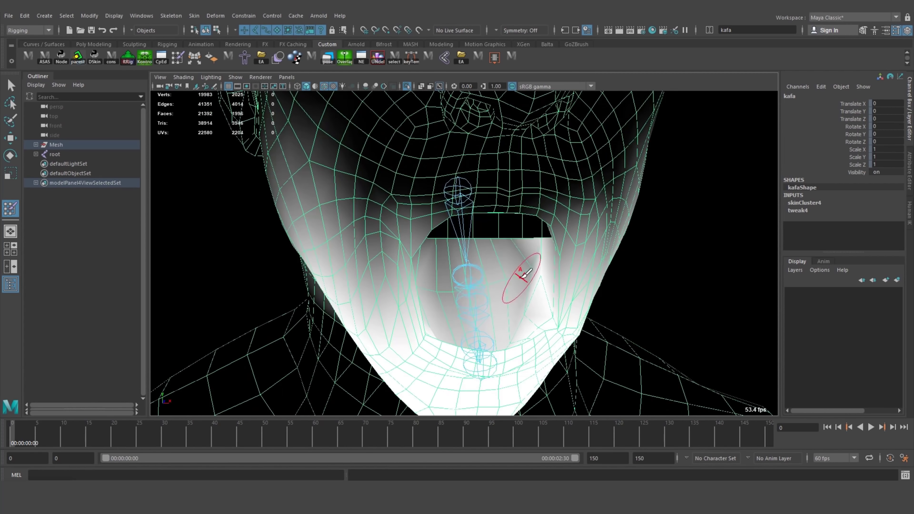
scroll(330, 362, up, 5)
mouse_move(331, 361)
alt+mouse_down()
mouse_move(521, 255)
mouse_move(413, 265)
mouse_move(462, 258)
alt+mouse_up()
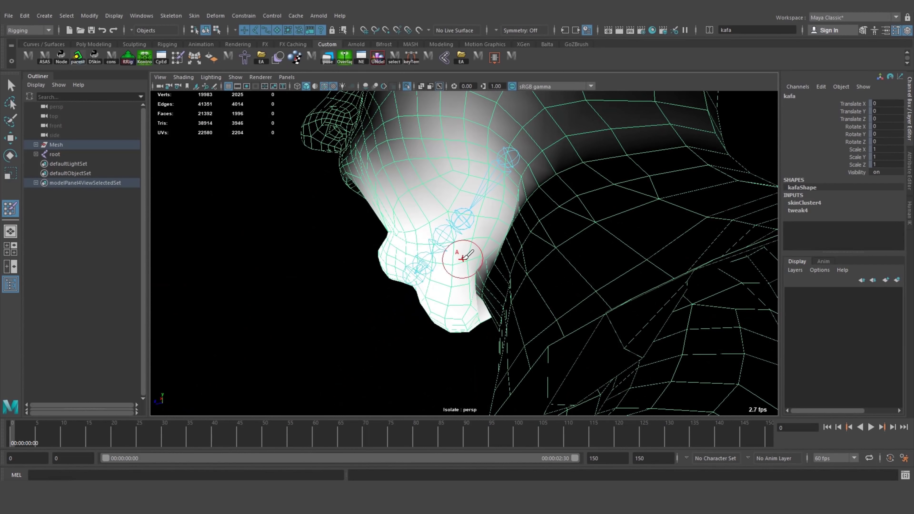
mouse_move(612, 235)
alt+mouse_down()
mouse_move(534, 274)
mouse_move(457, 281)
mouse_move(503, 252)
mouse_move(468, 273)
alt+mouse_up()
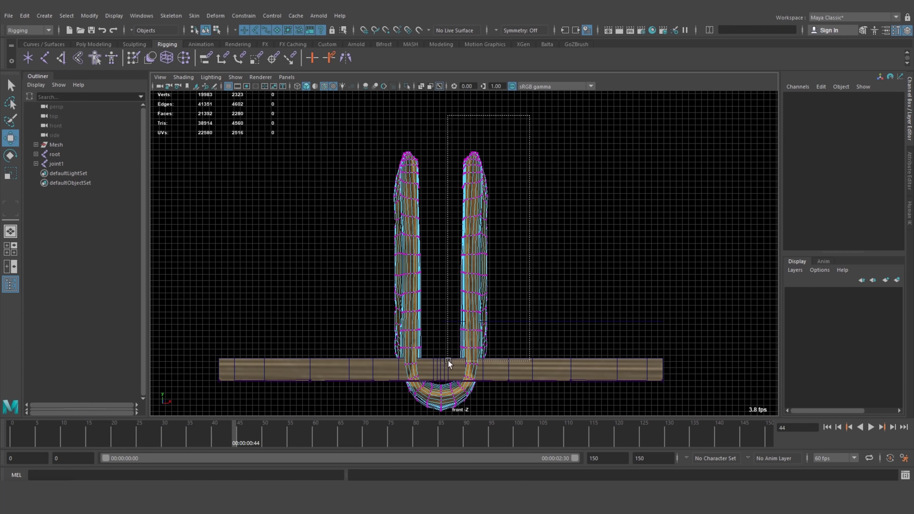
Step: Select the right tube's vertices of the book cover and rotate them into place
drag(447, 360, 448, 360)
key(e)
mouse_move(502, 268)
mouse_down()
mouse_move(589, 361)
mouse_move(538, 243)
mouse_move(567, 273)
mouse_up()
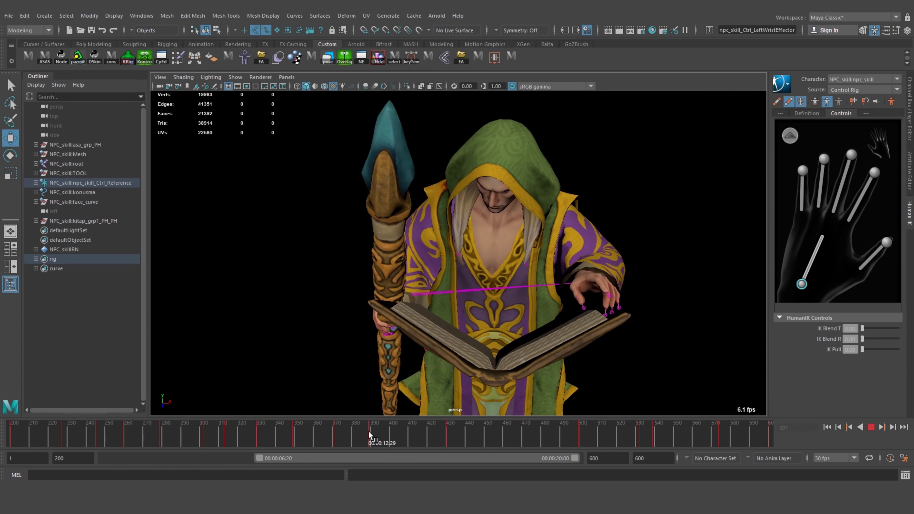
Step: Select the four left-hand finger controls, stop playback, and scrub from frame 805 to about 1000
drag(866, 209, 789, 147)
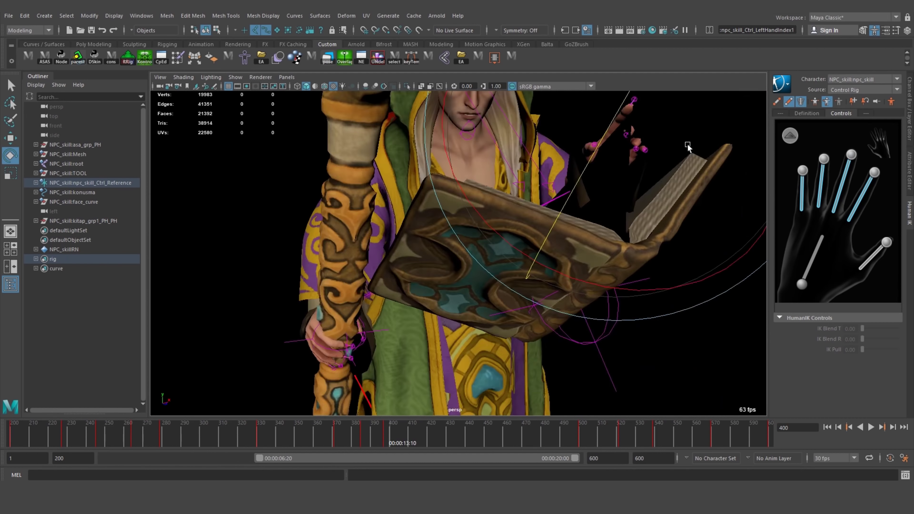
mouse_move(576, 234)
alt+mouse_down()
mouse_move(634, 198)
mouse_move(443, 333)
alt+mouse_up()
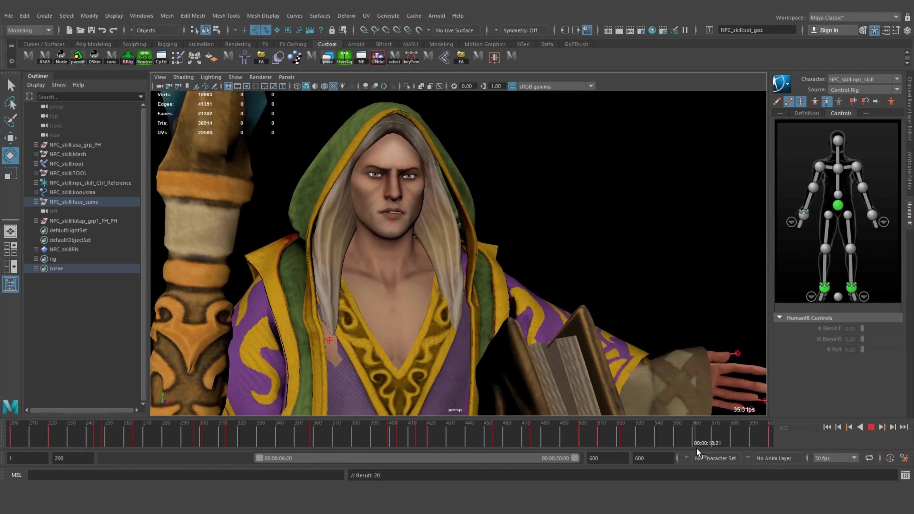
key(Escape)
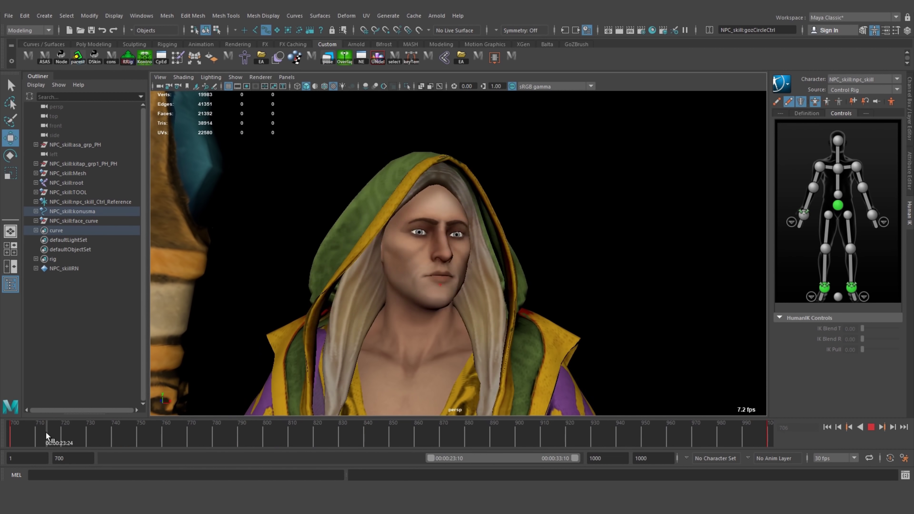
drag(690, 445, 279, 435)
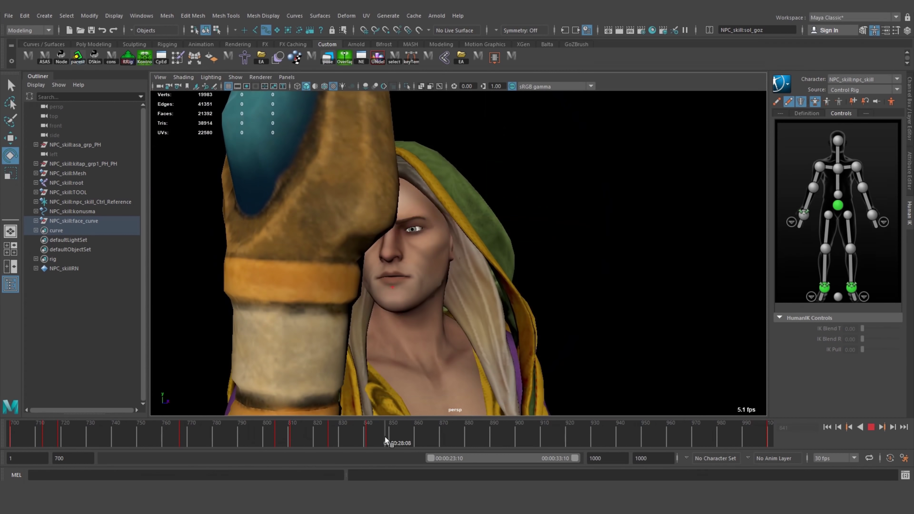
drag(279, 435, 767, 436)
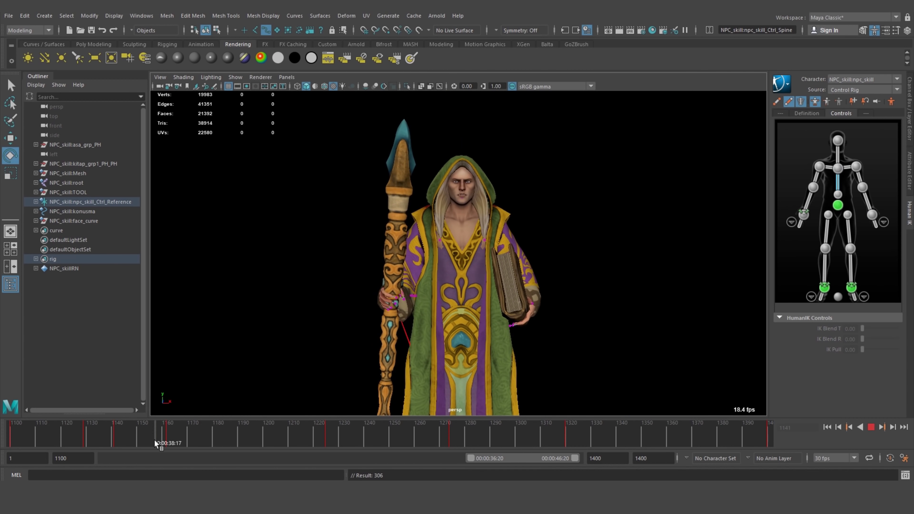
Step: Select the head effector, stop near frame 1119, then replay the talking animation with Alt+V
click(450, 172)
click(73, 435)
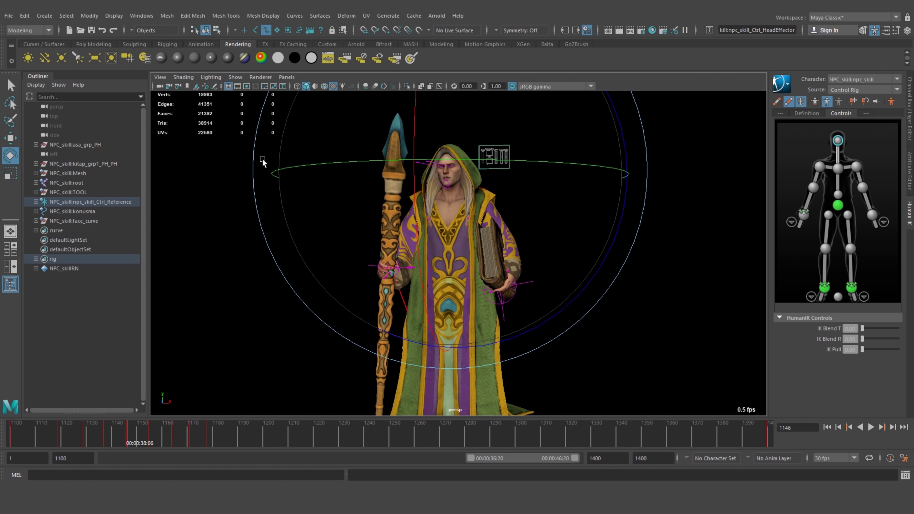
scroll(583, 251, up, 3)
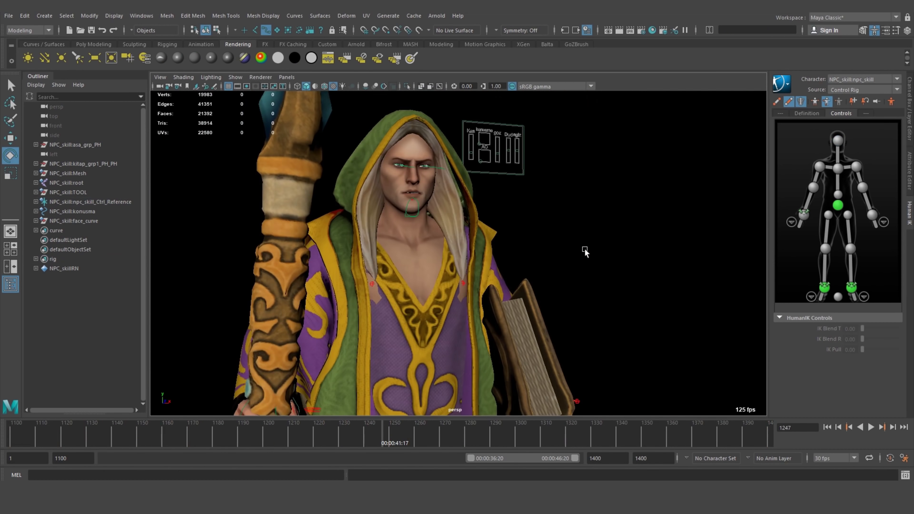
key(Escape)
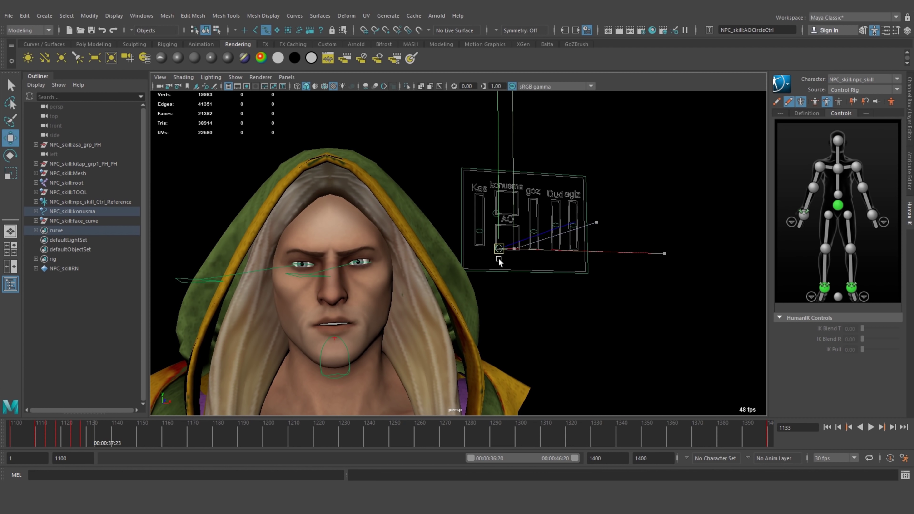
key(alt+v)
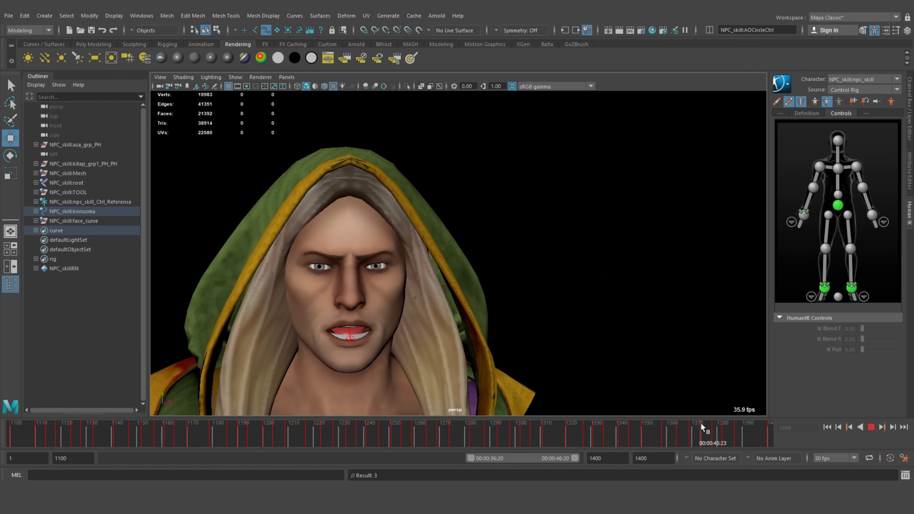